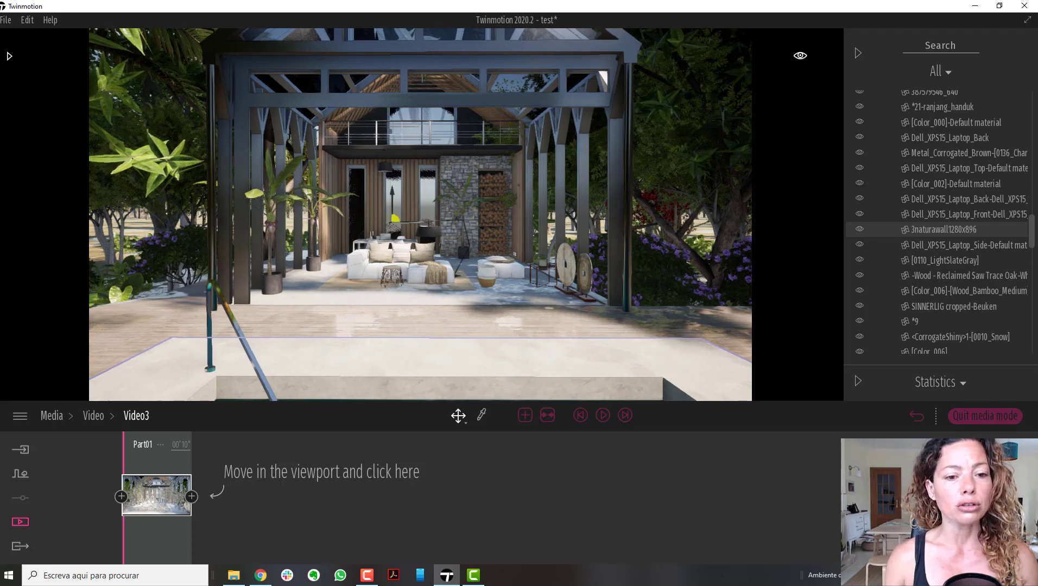
Explore the pavilion's living area by zooming in and out and moving the camera up, down and sideways.
right_click_drag(525, 255, 478, 255)
scroll(528, 255, "up", 5)
scroll(601, 242, "down", 6)
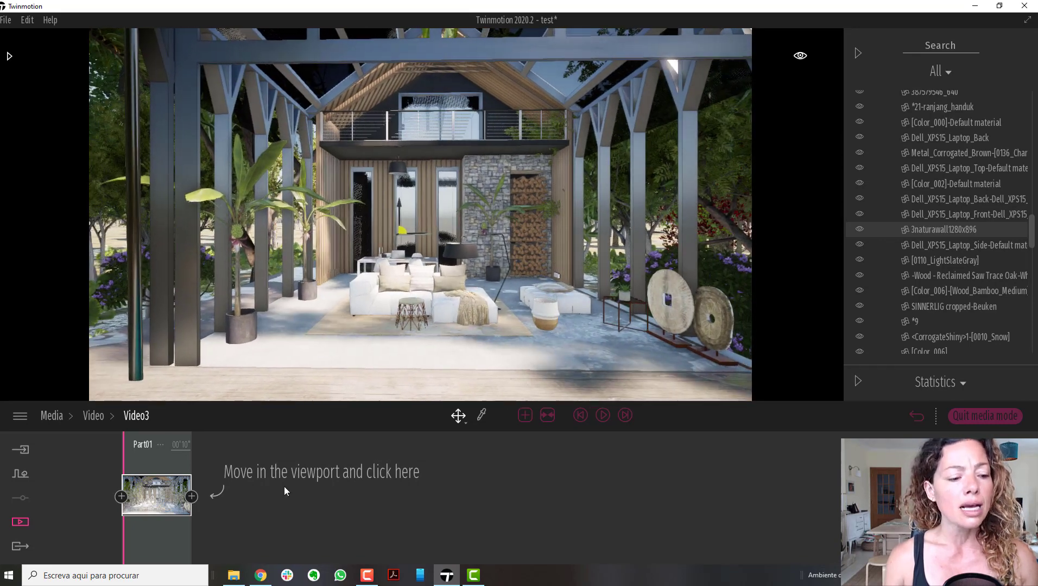
left_click(156, 493)
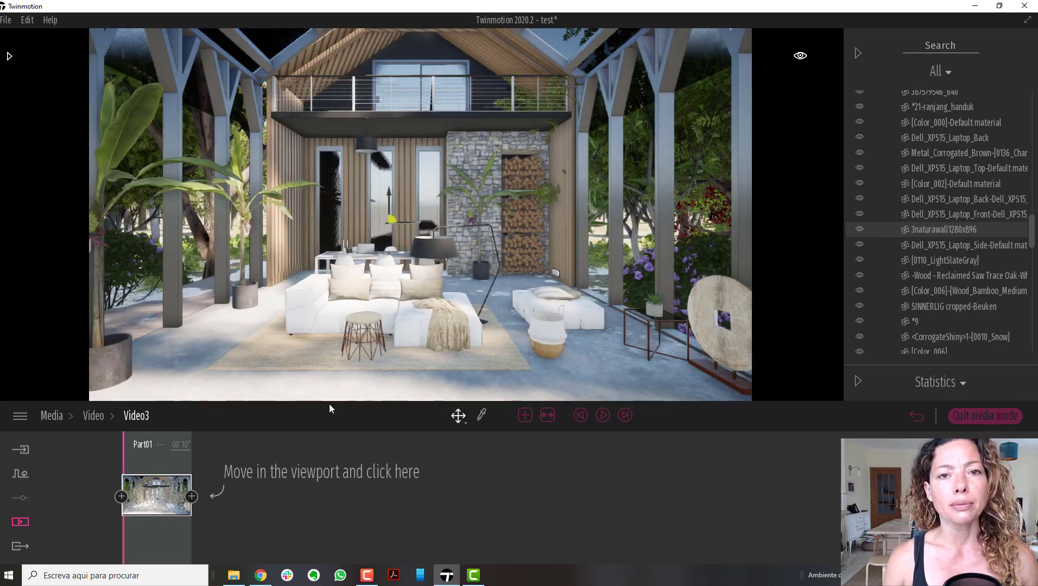
key("e")
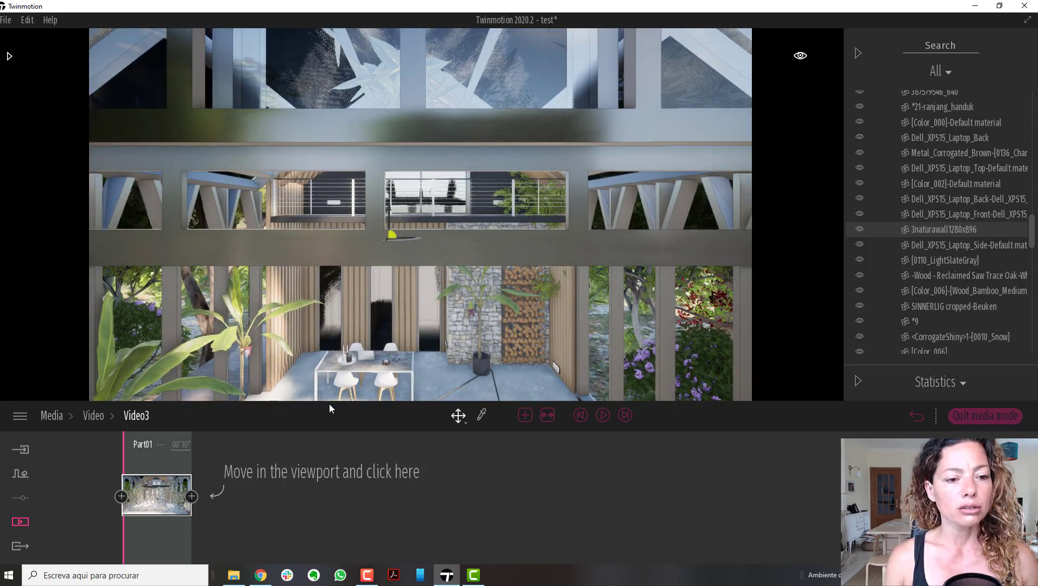
key("Up")
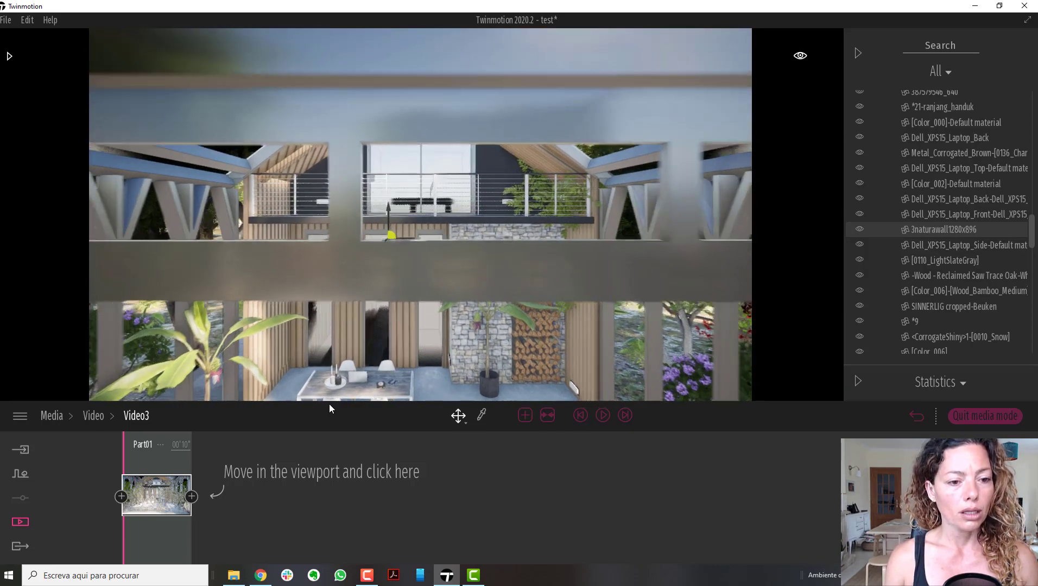
key("Up")
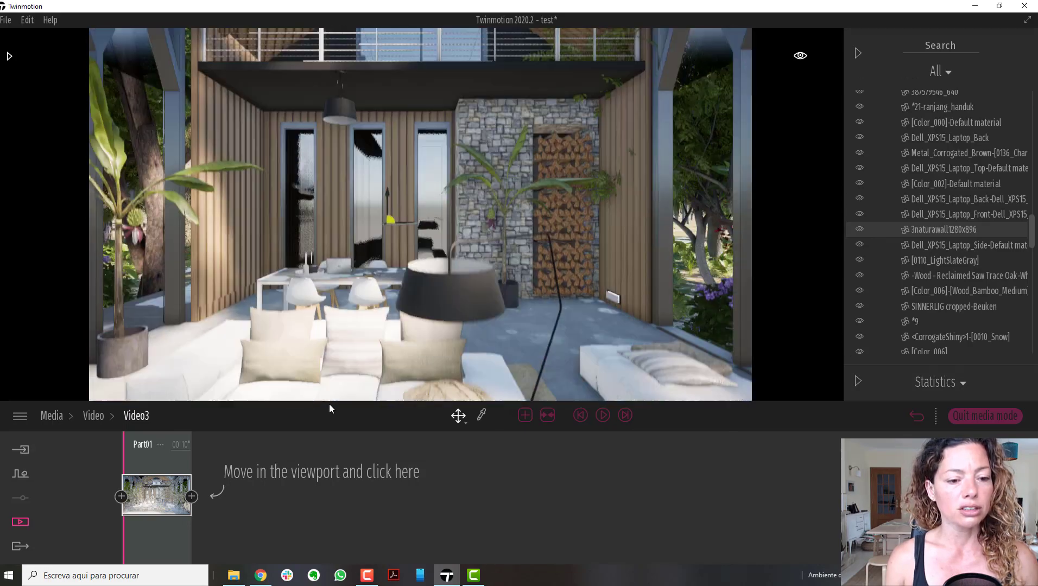
key("Up")
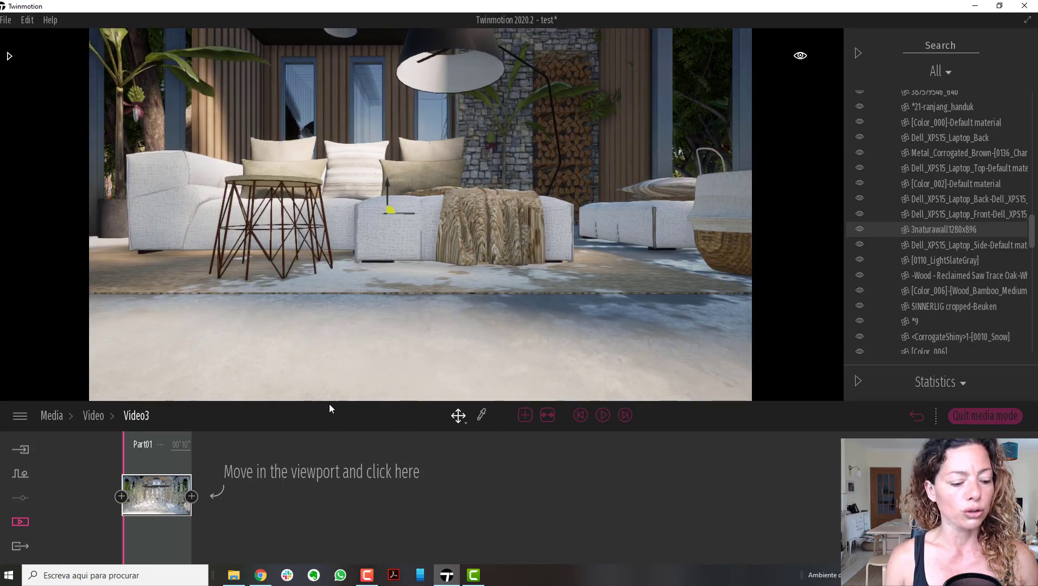
key("Left")
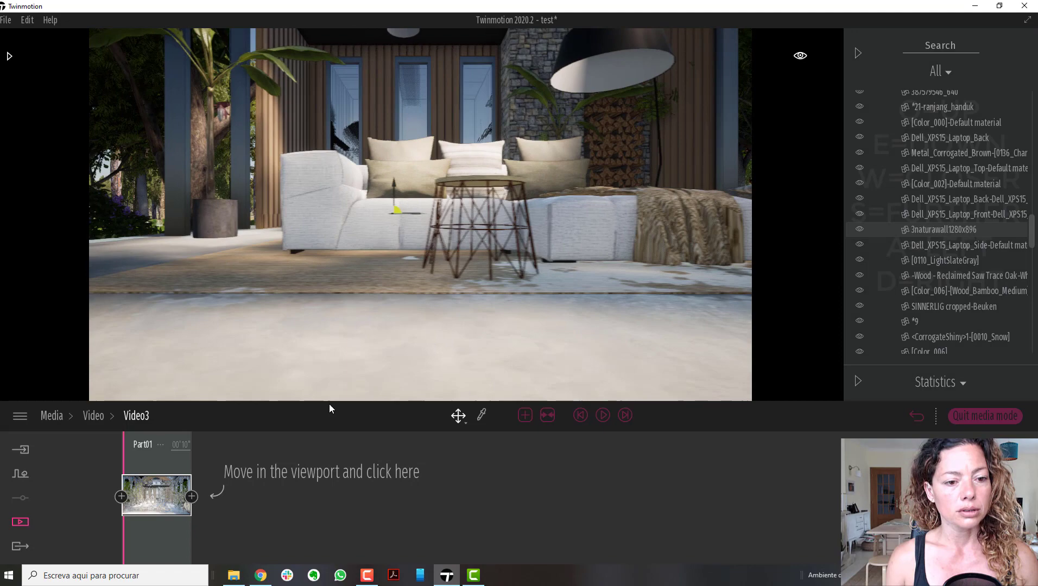
Examine the sofa area from different distances and heights, shifting the camera sideways, closer, further, up and down.
key("d")
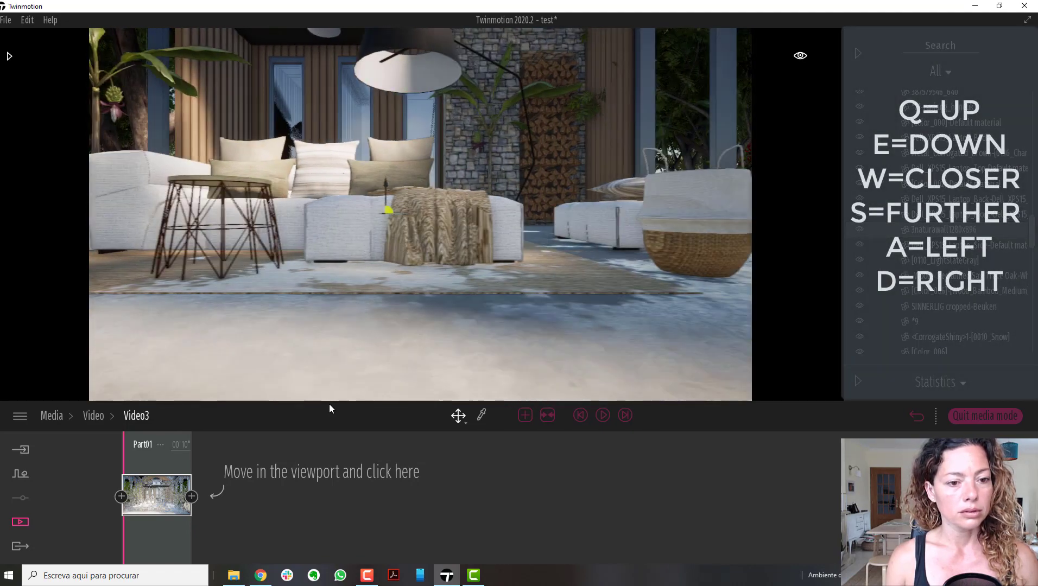
key("s")
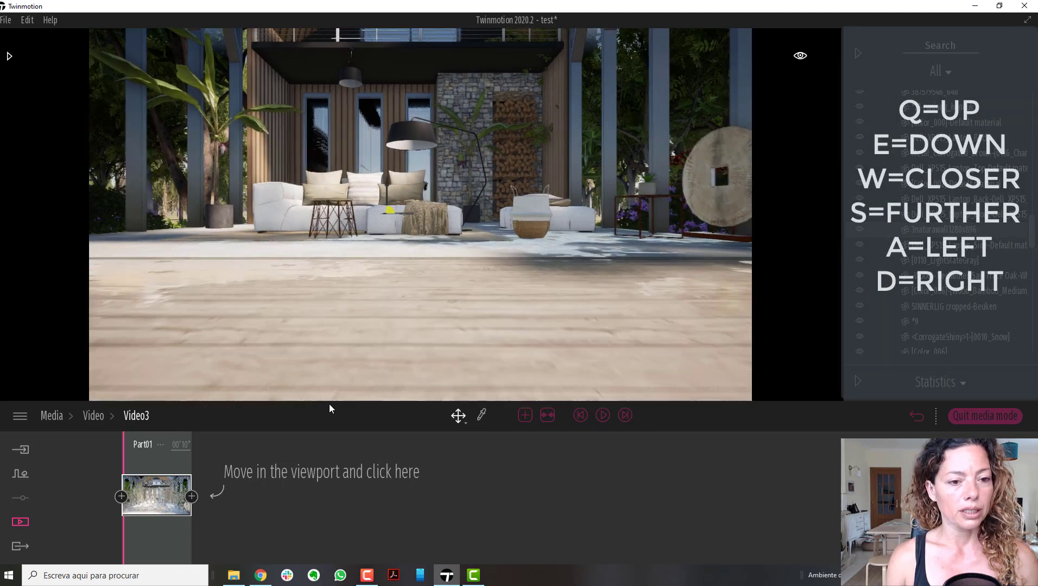
key("w")
key("q")
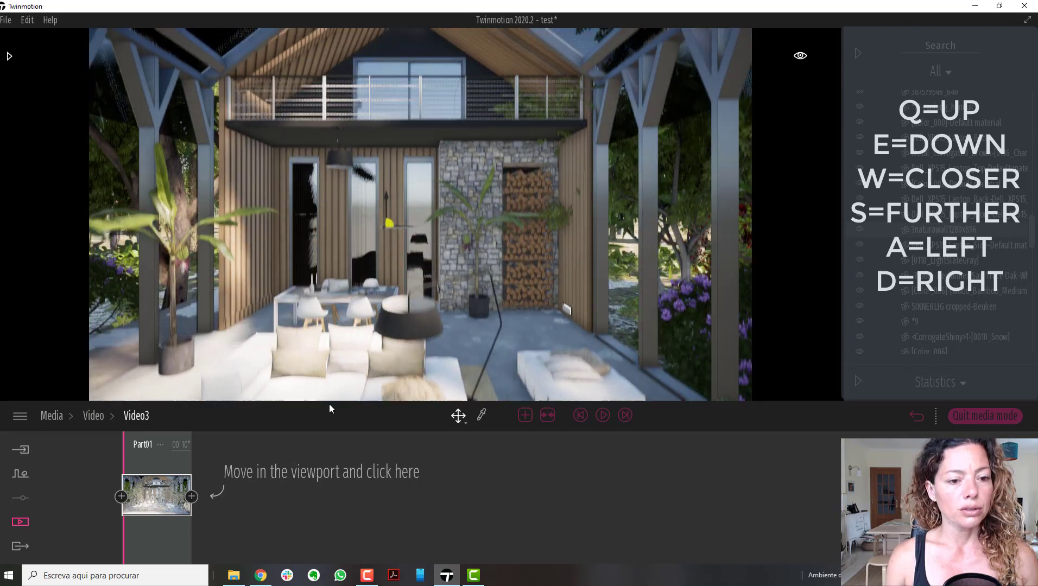
key("w")
key("e")
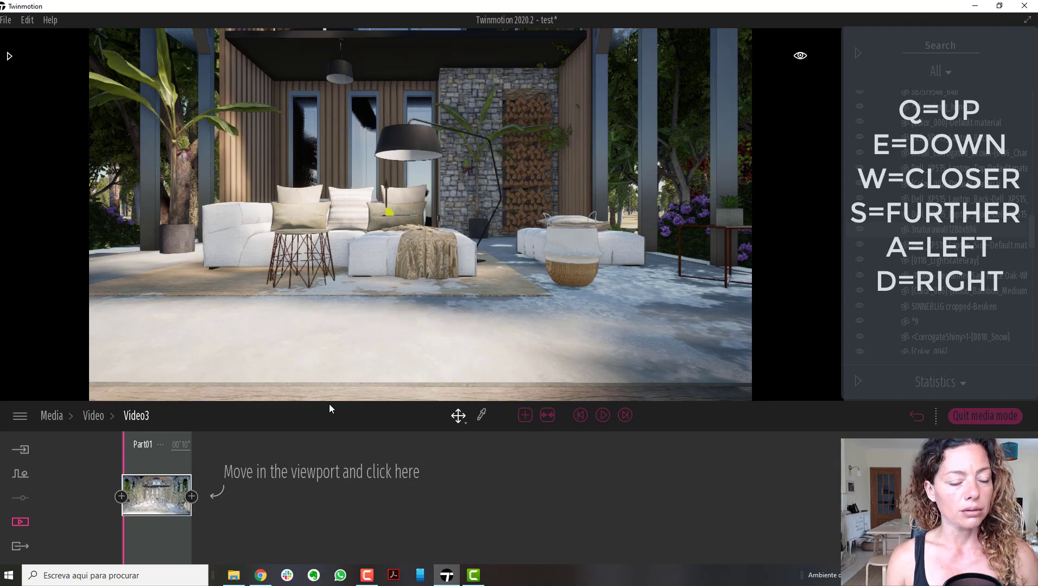
key("w")
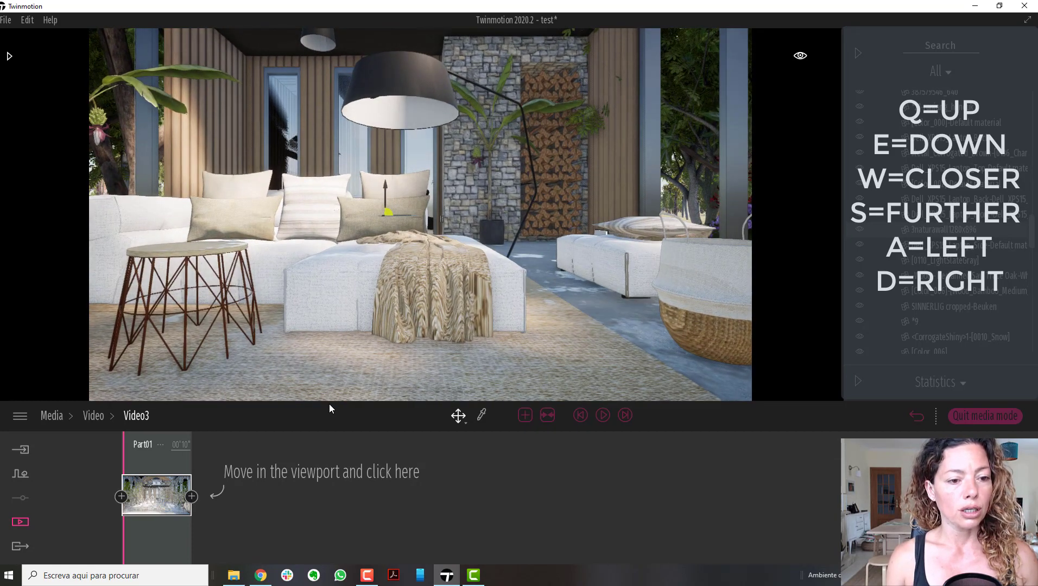
key("s")
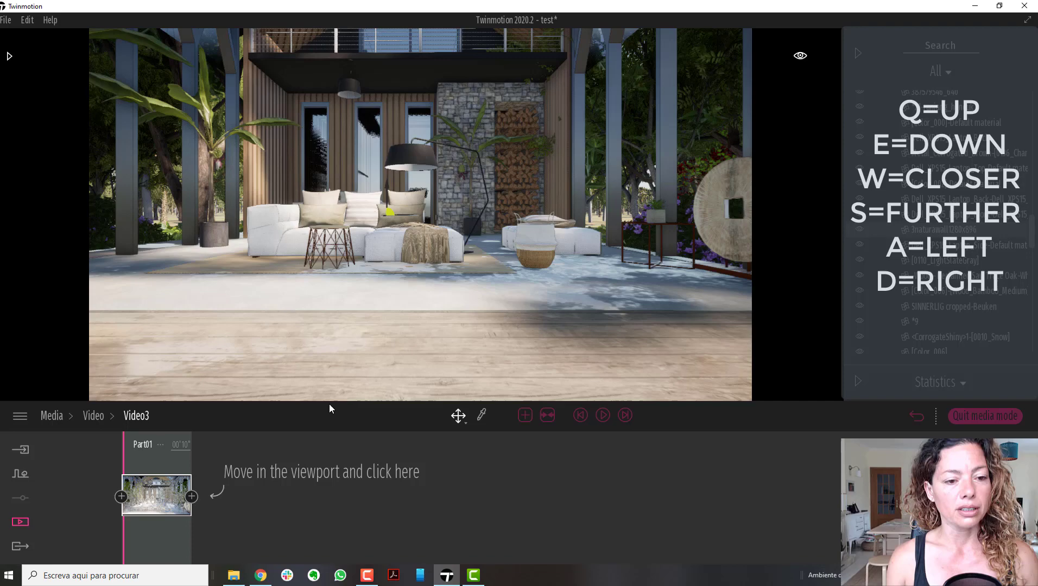
Pull the camera back over the terrace and examine the pavilion front from its left and right sides.
key("s")
key("a")
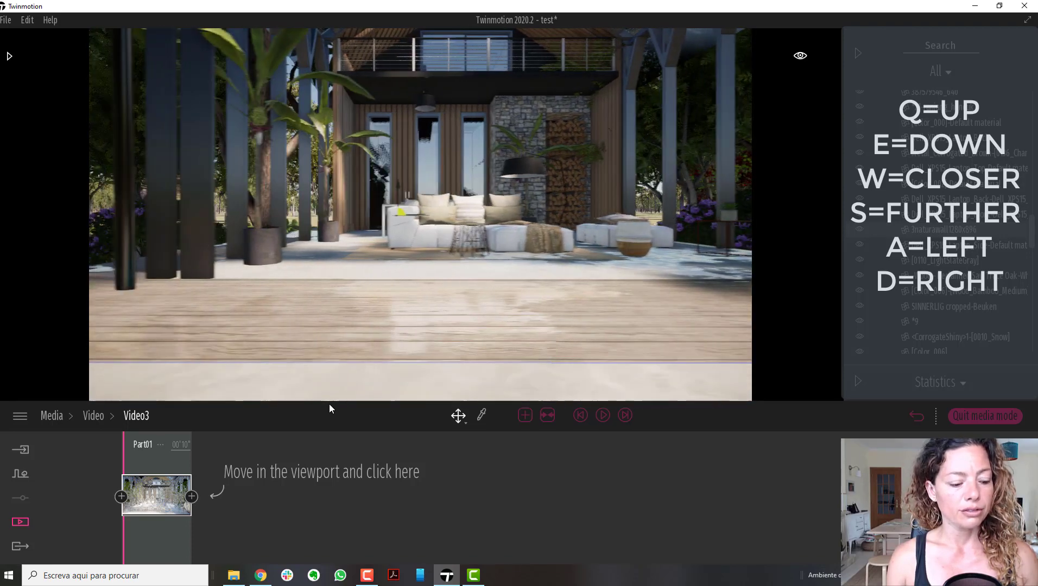
key("a")
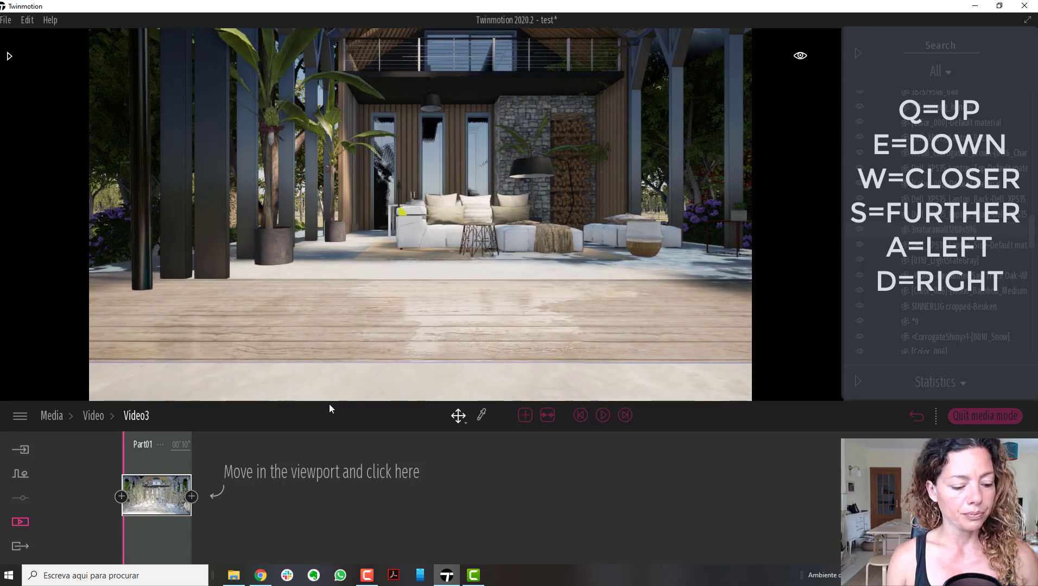
key("d")
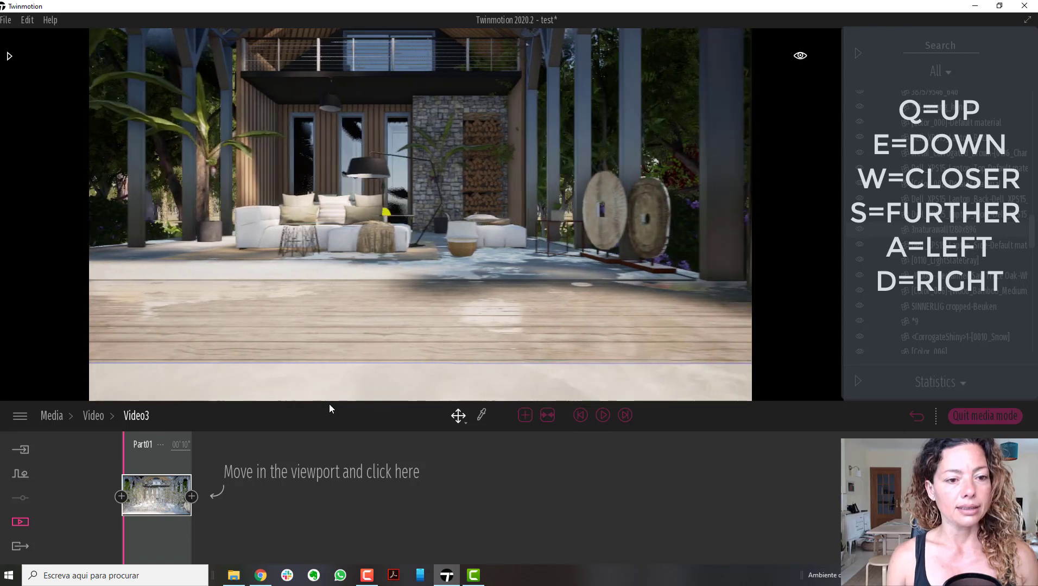
key("d")
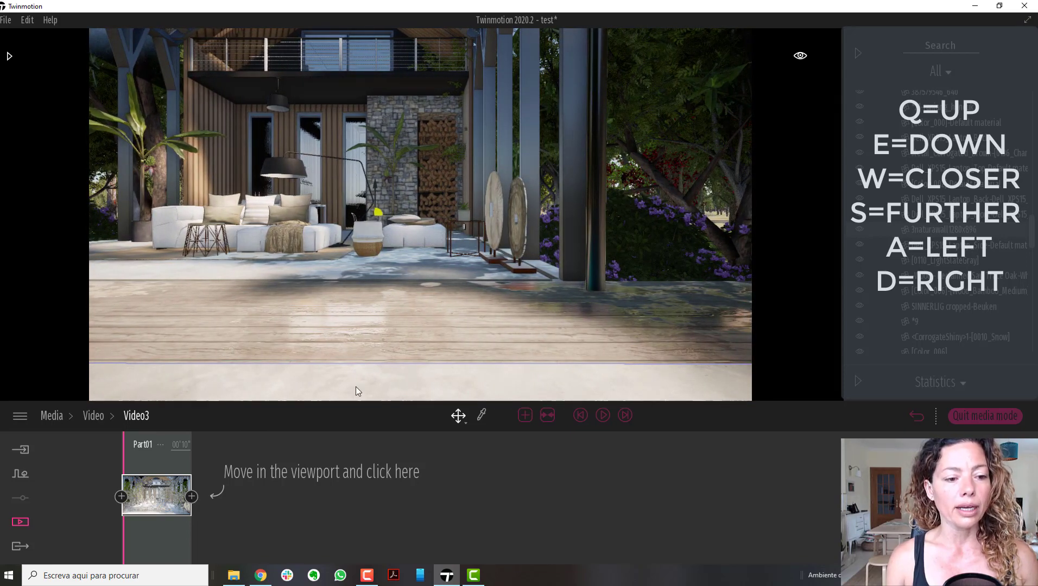
key("w")
key("s")
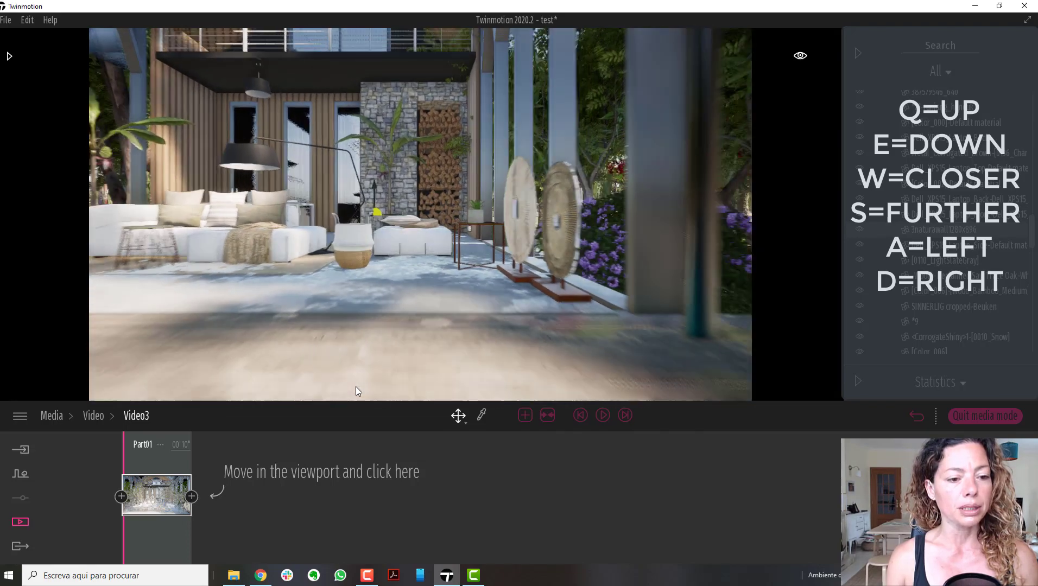
key("s")
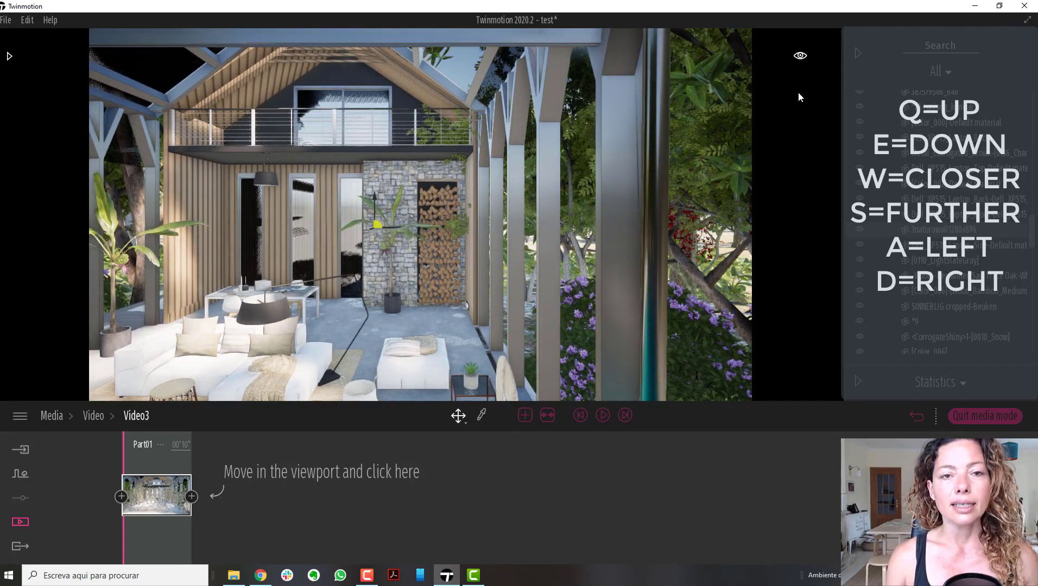
Set the navigation speed to walking and try it by moving the camera back and to the left.
left_click(800, 55)
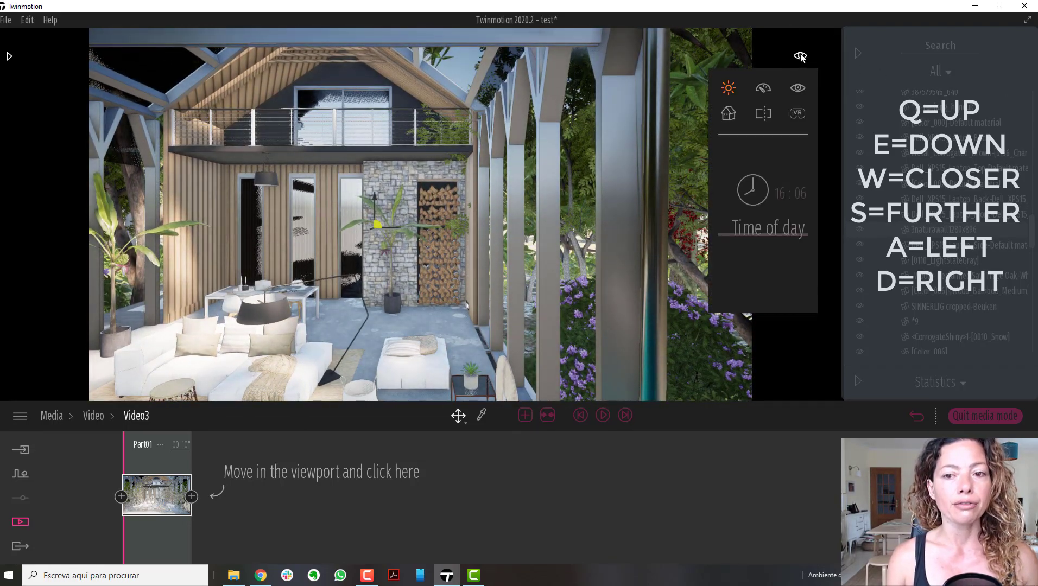
left_click(765, 90)
left_click(762, 272)
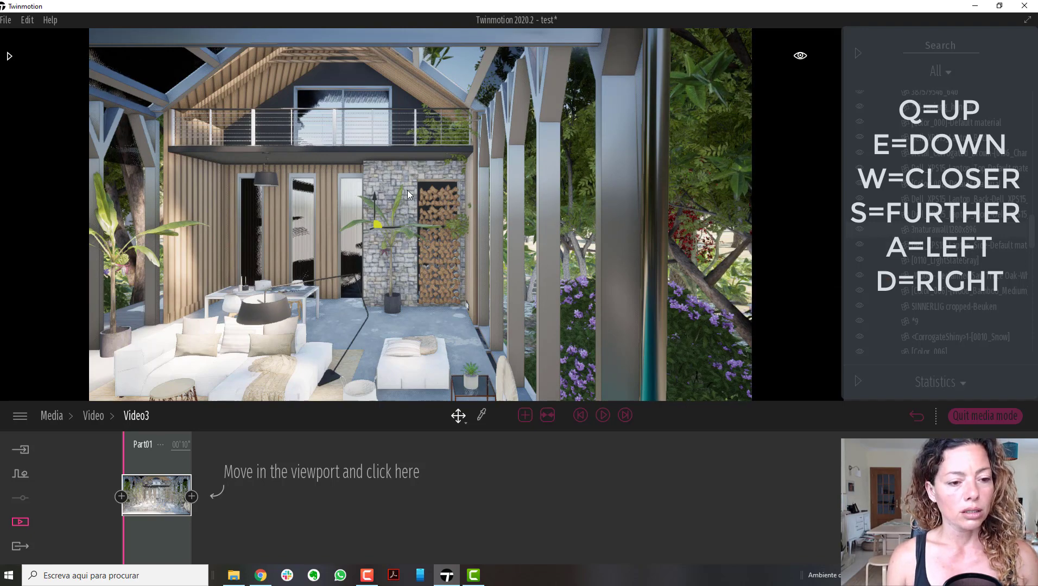
key("s")
key("s")
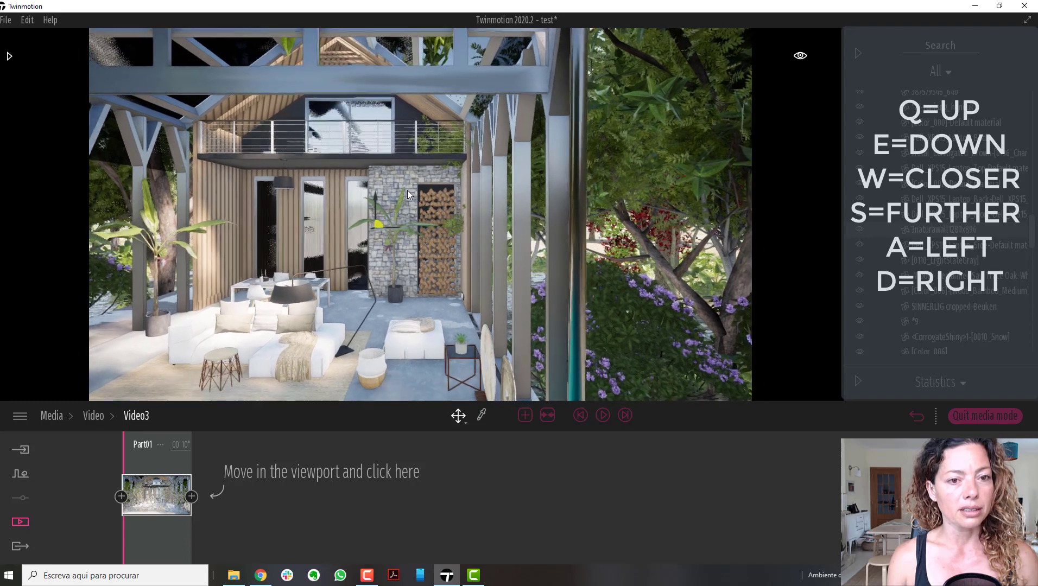
key("w")
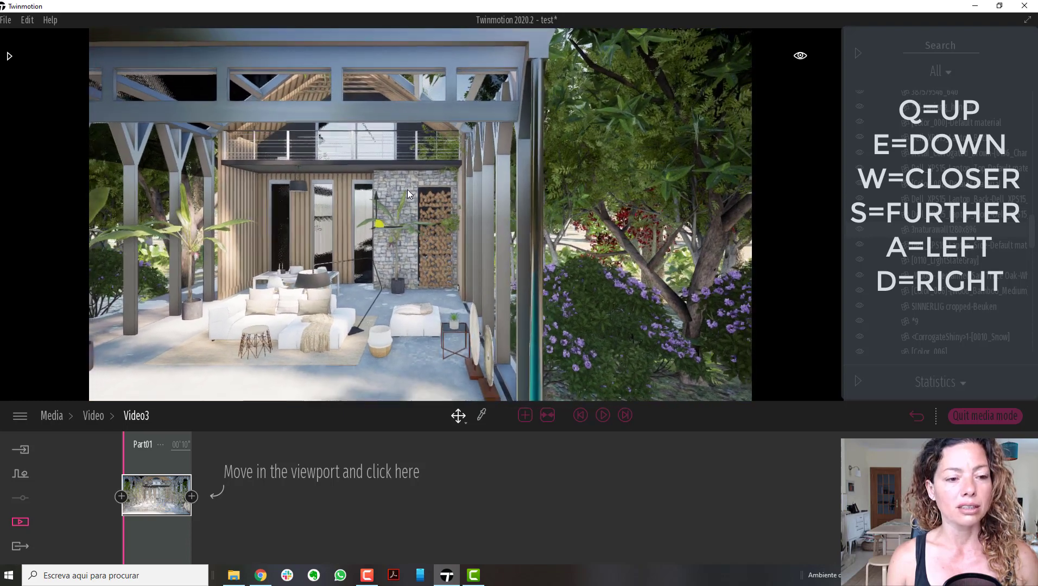
key("a")
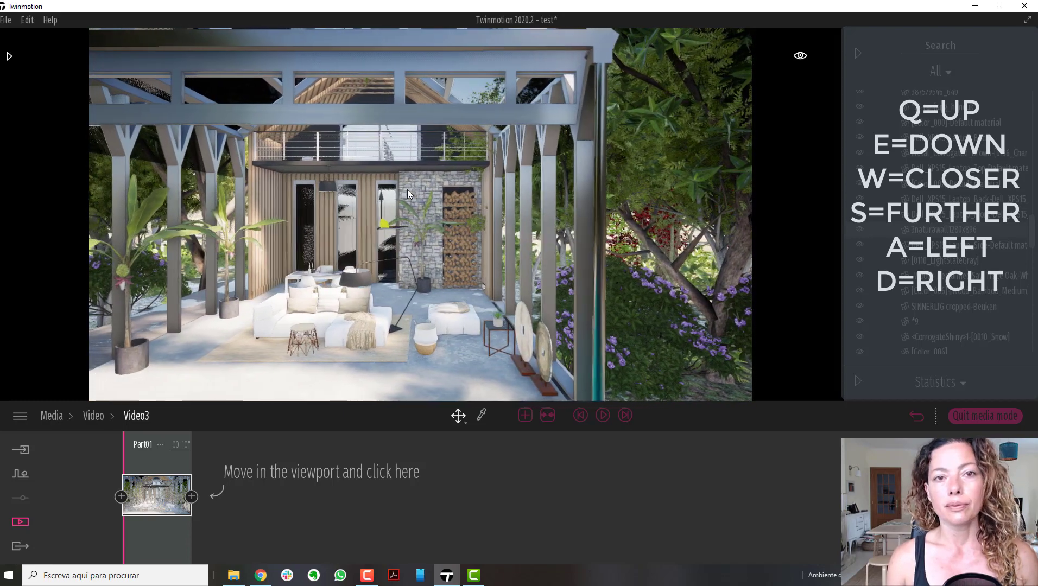
key("a")
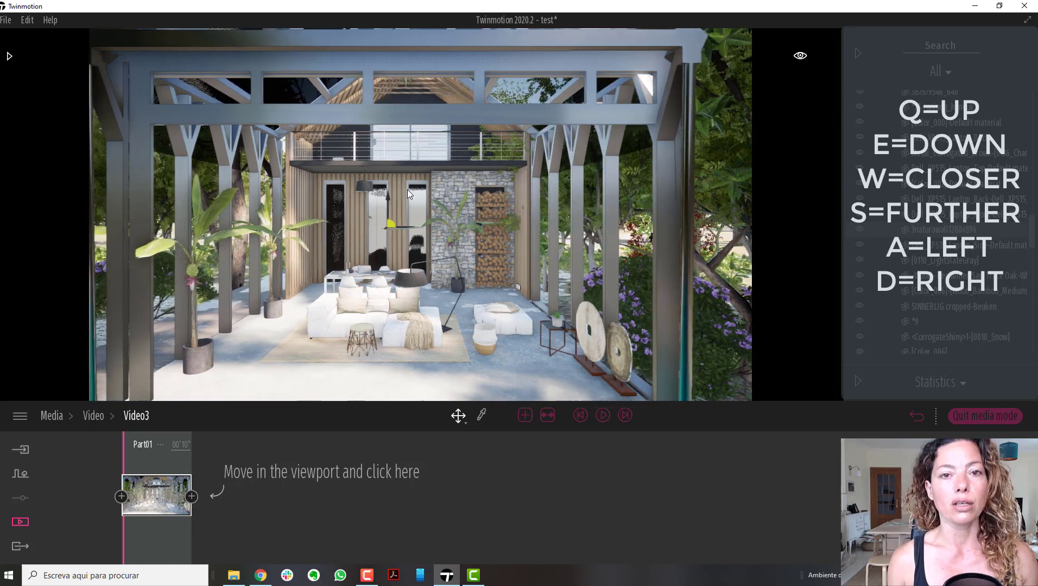
Set the navigation speed to car and try it by moving the camera right, down, up and left.
left_click(800, 55)
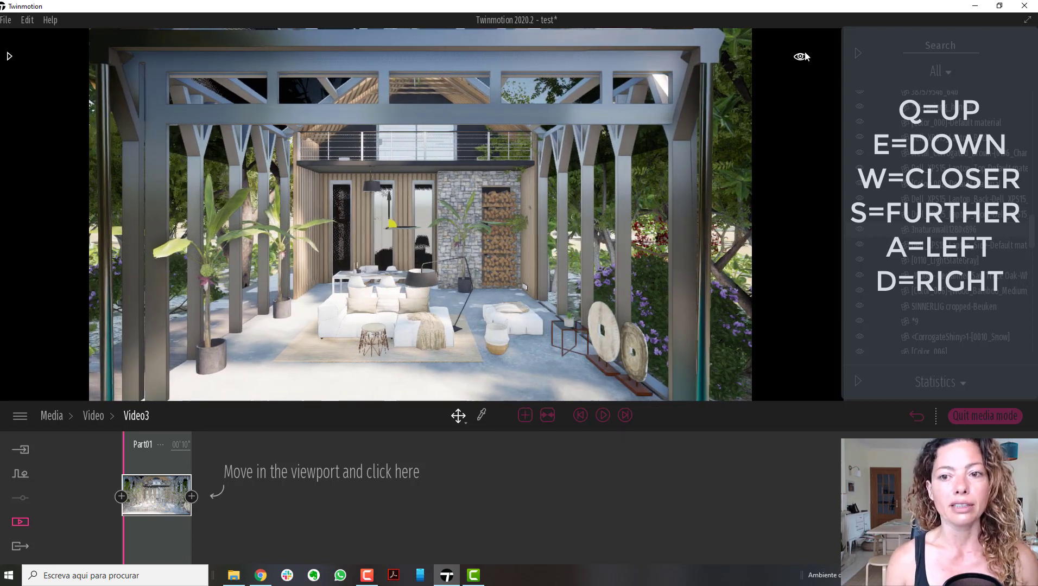
left_click(764, 91)
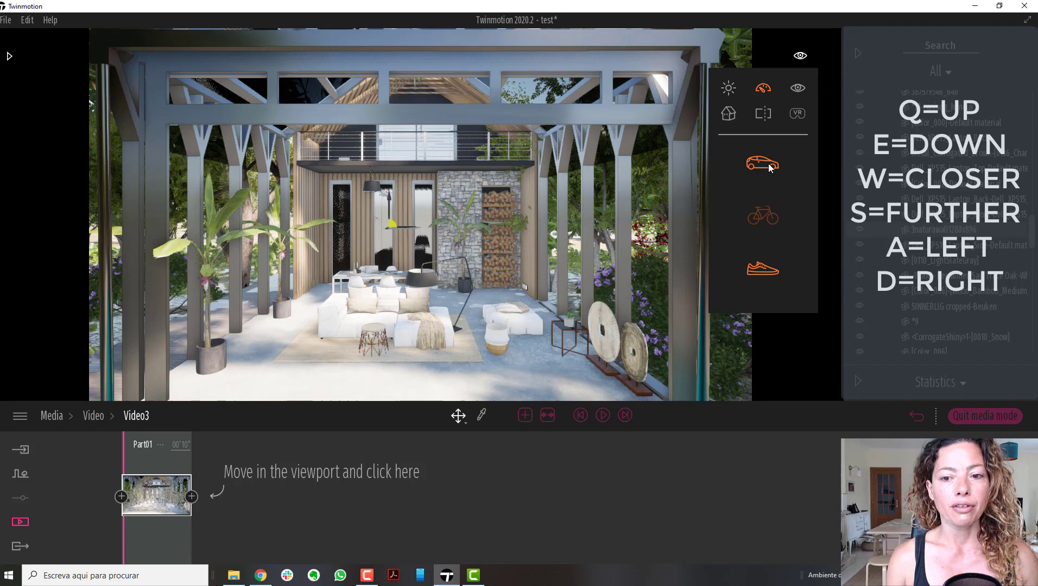
left_click(767, 165)
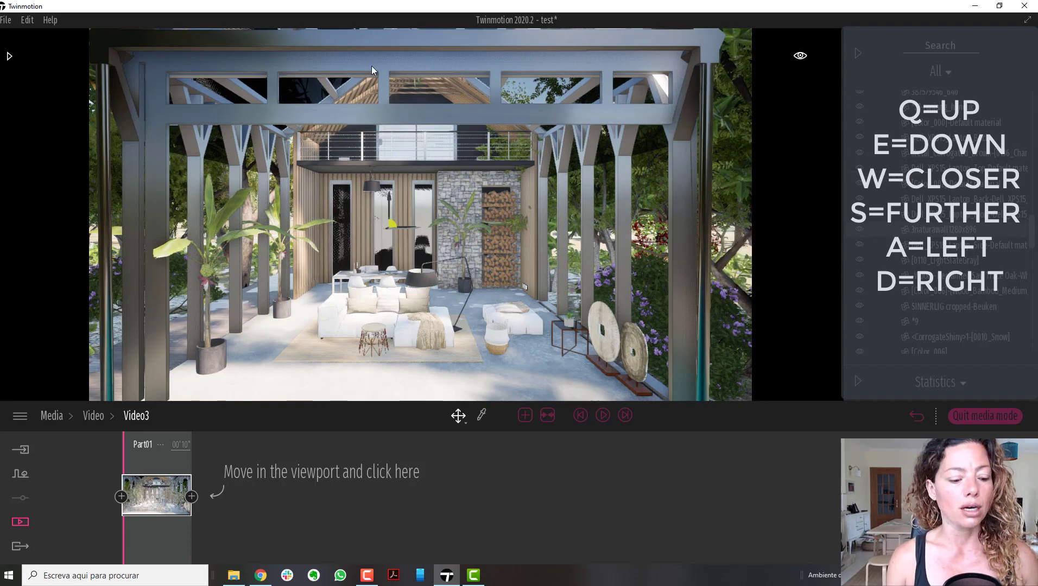
key("d")
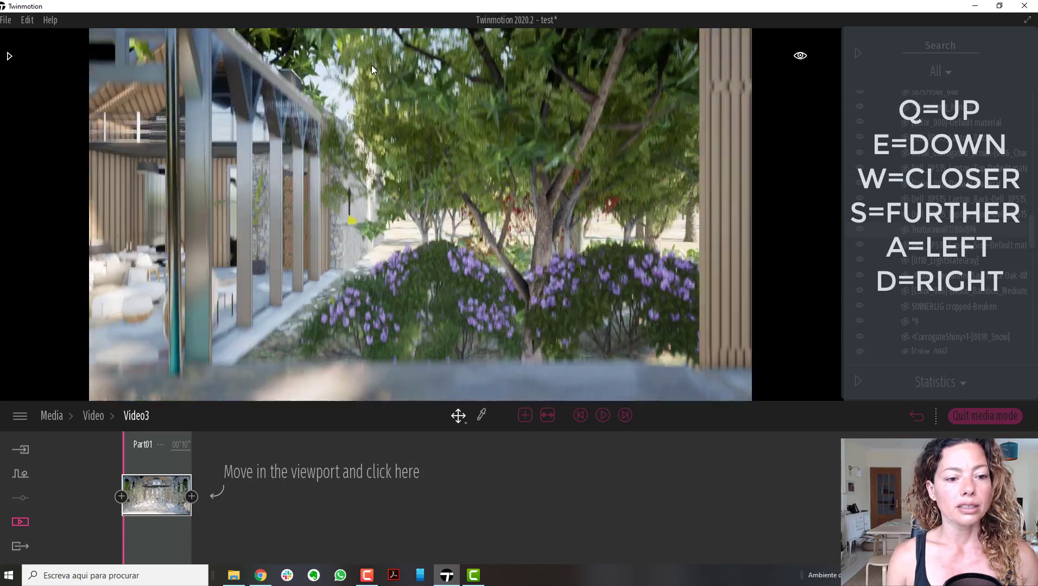
key("e")
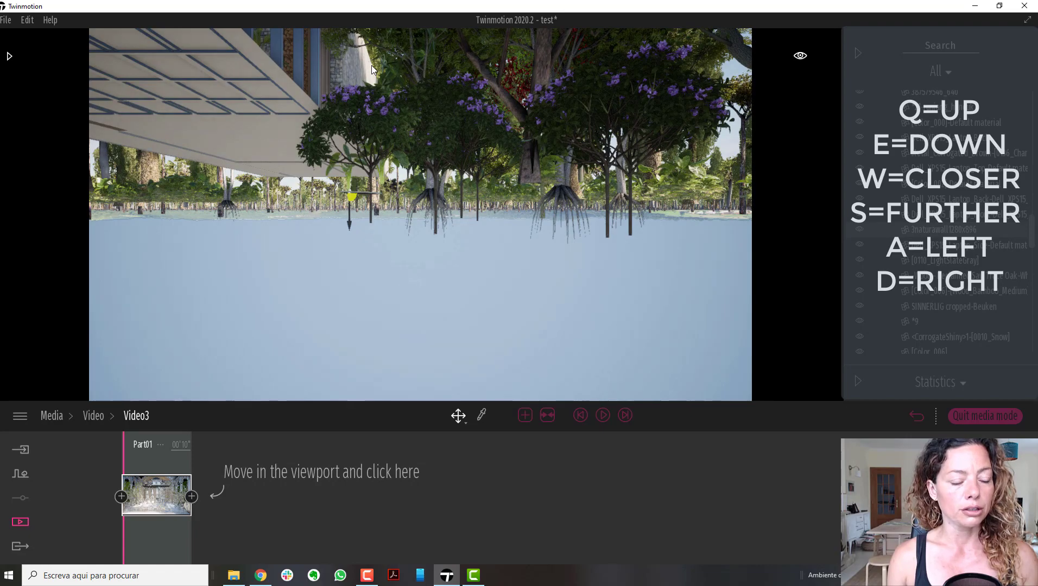
key("q")
key("a")
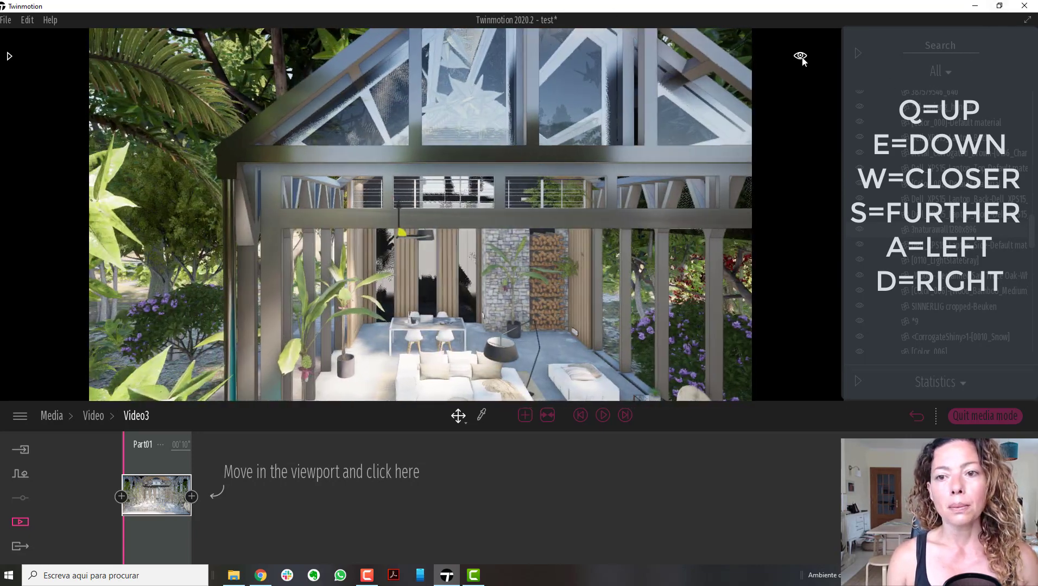
Switch the navigation speed from car to walking and reopen the view settings.
left_click(800, 56)
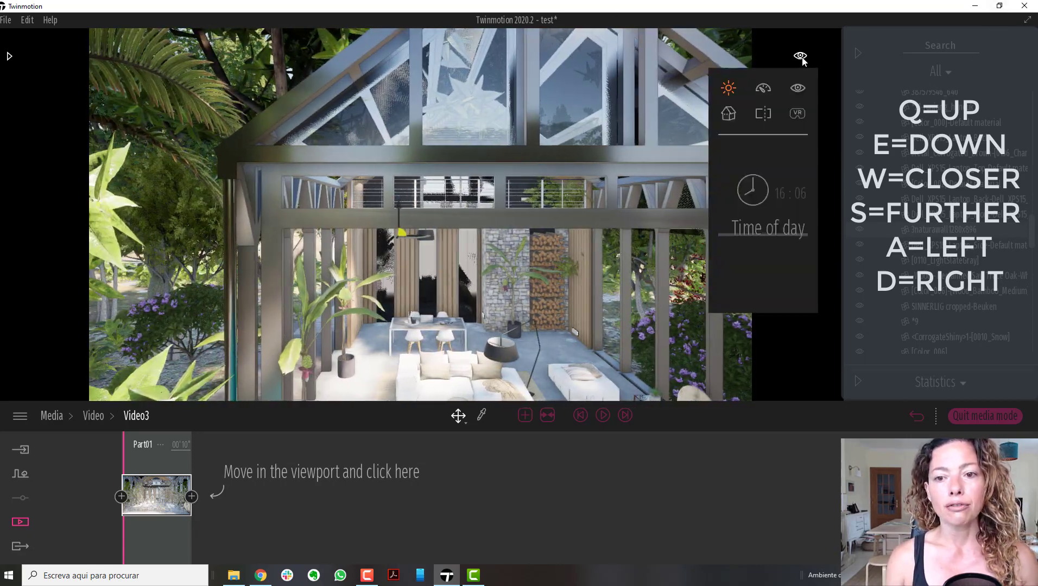
left_click(763, 87)
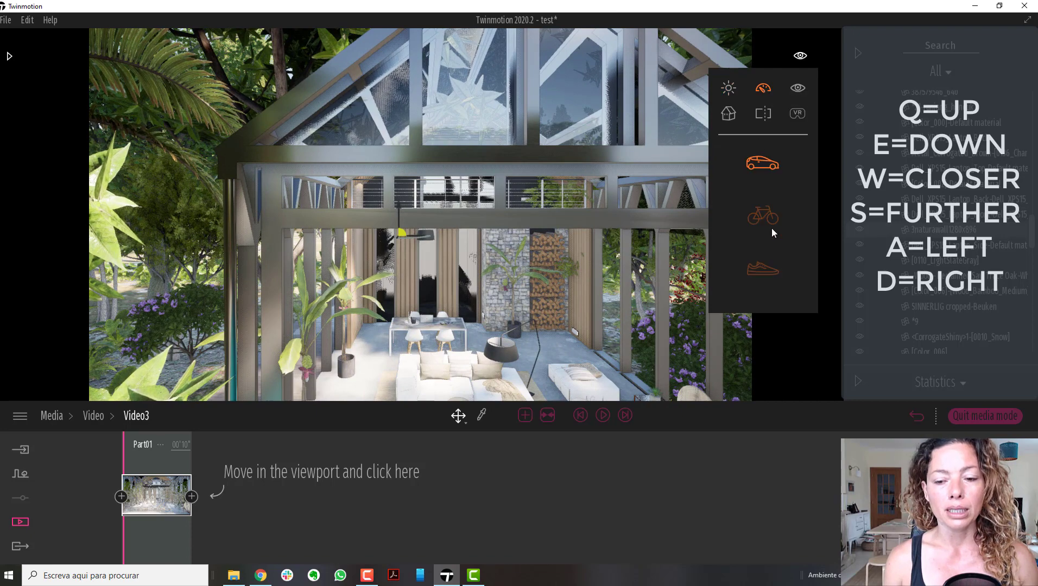
left_click(758, 268)
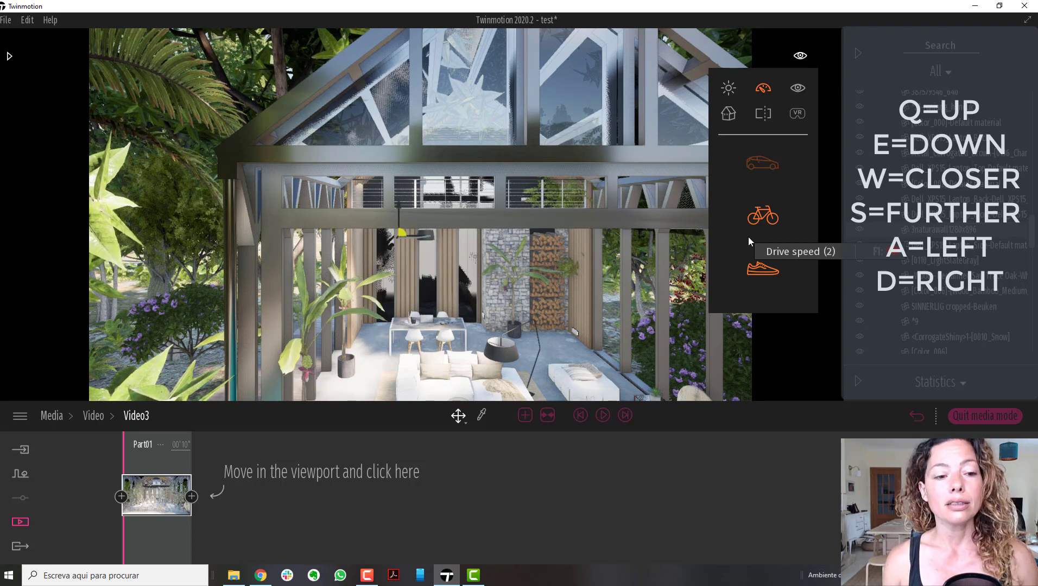
left_click(801, 58)
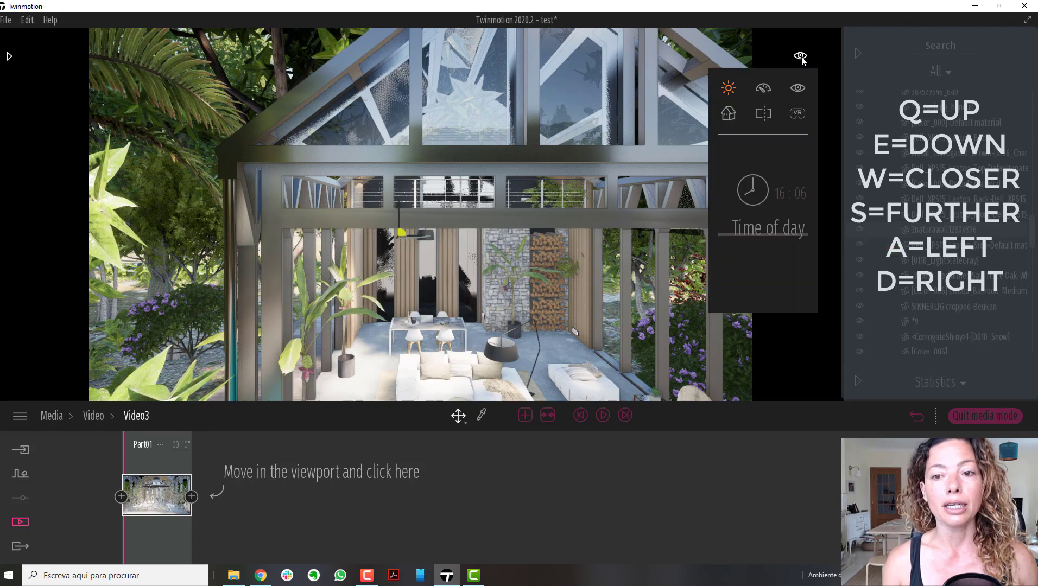
Turn the camera toward the terrace's garden side, pull back over the deck, and move in close to the white sofa.
right_click_drag(586, 153, 527, 176)
key("w")
key("s")
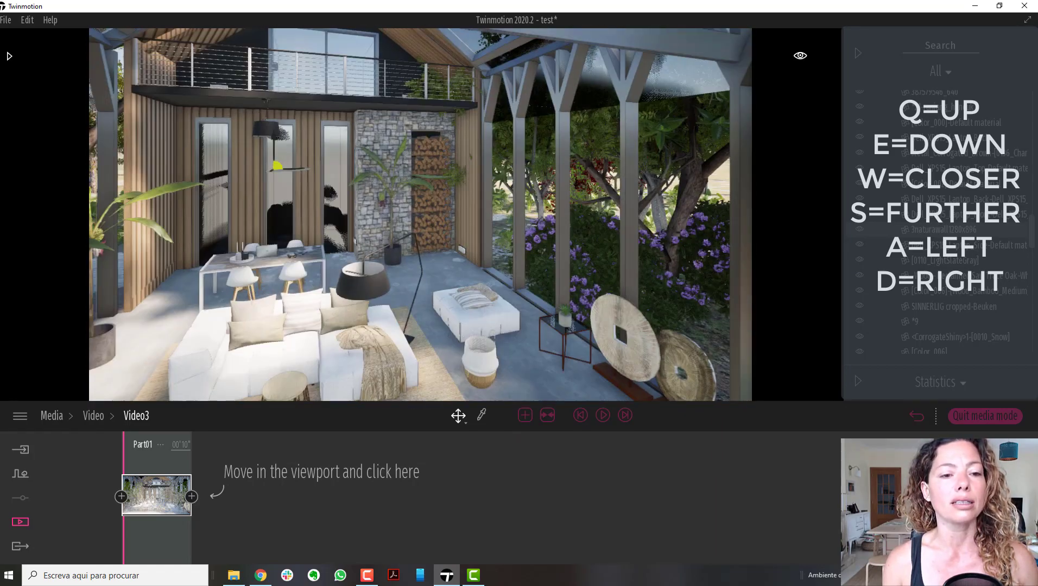
key("s")
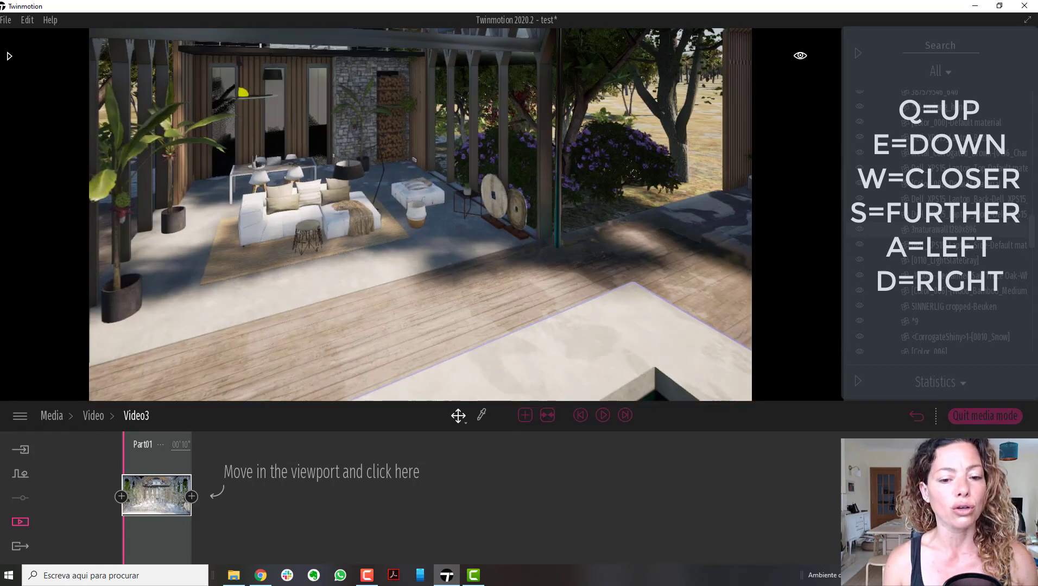
right_click_drag(420, 215, 391, 174)
key("w")
key("w")
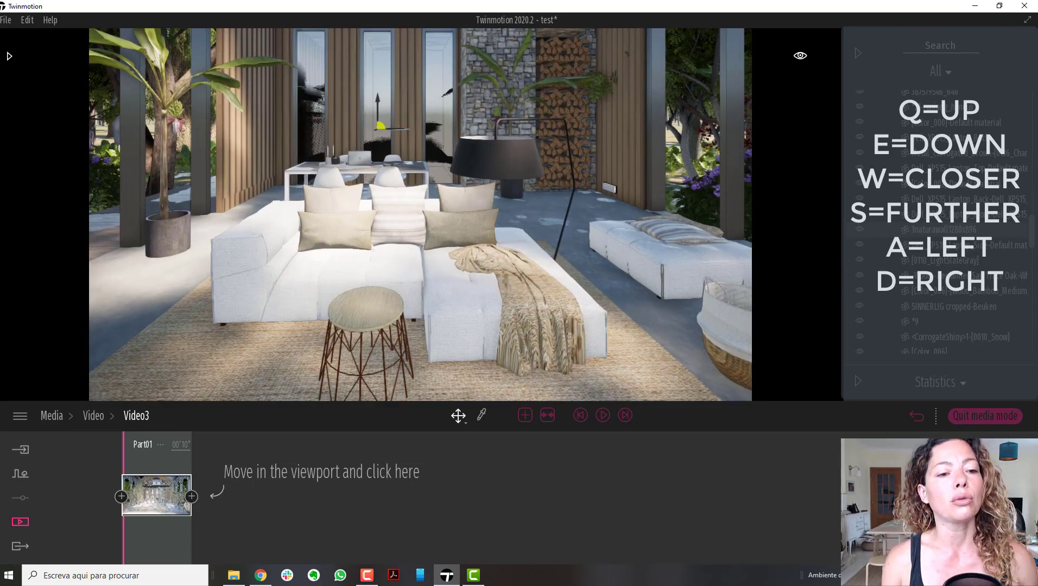
Pull the camera straight back from the sofa until the wooden deck and the two round stone discs are in view.
key("s")
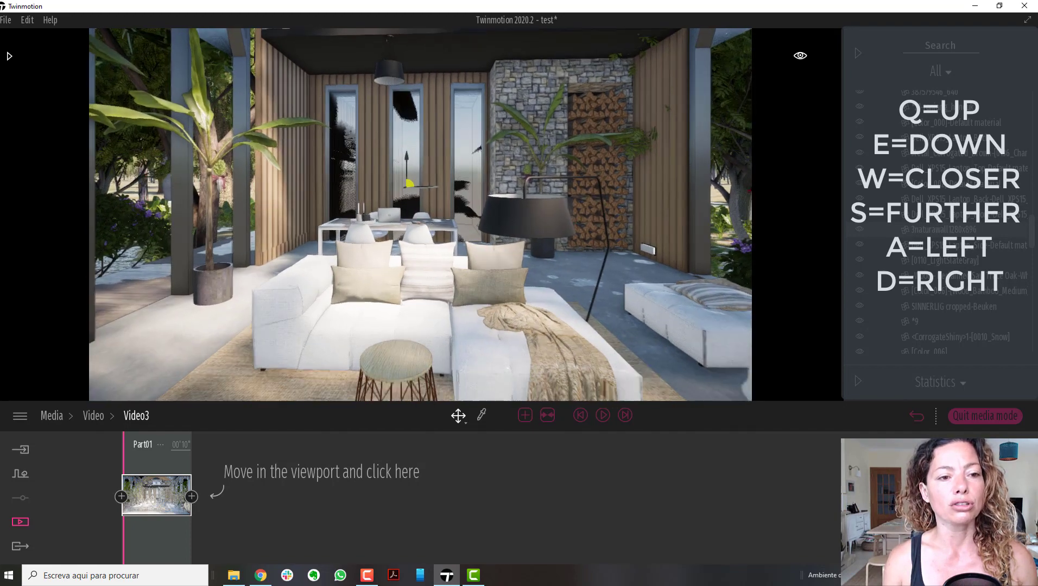
key("s")
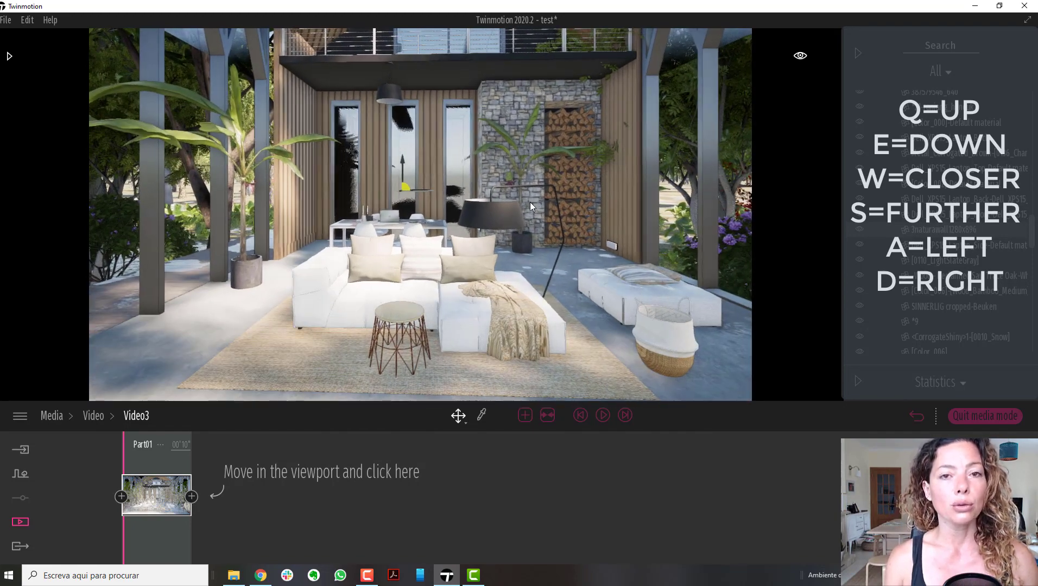
key("s")
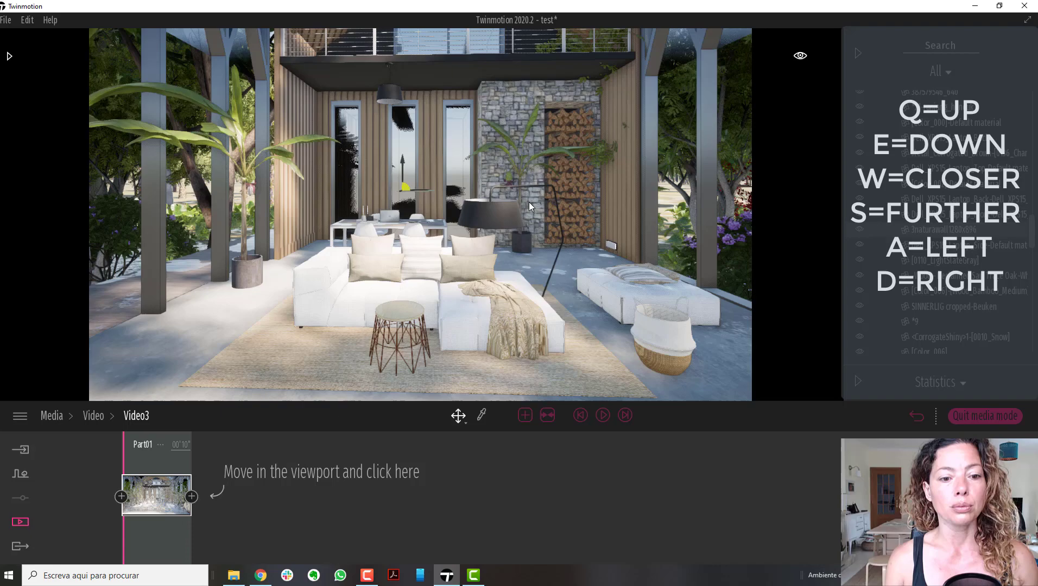
key("s")
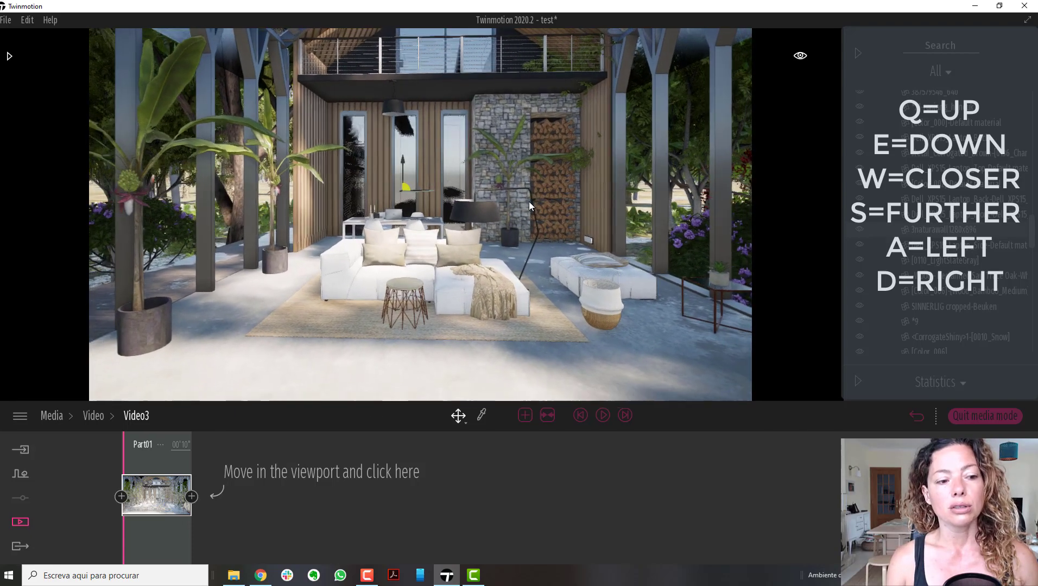
key("s")
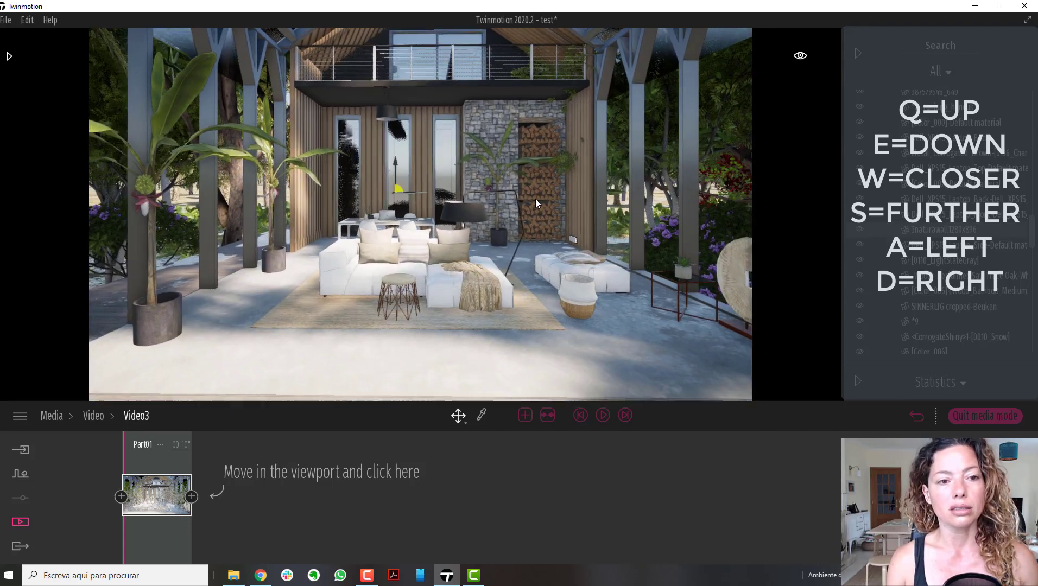
key("s")
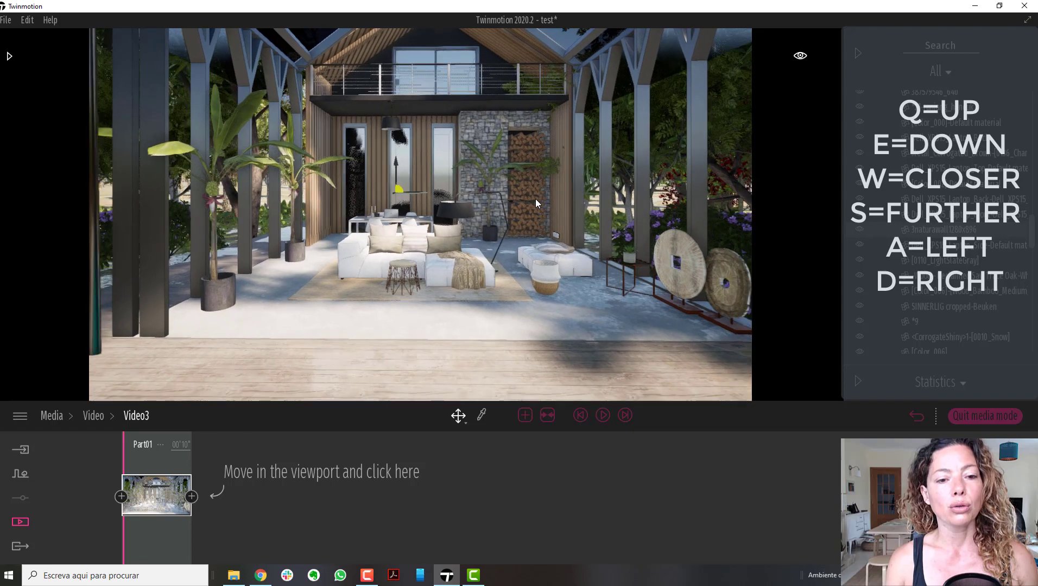
key("s")
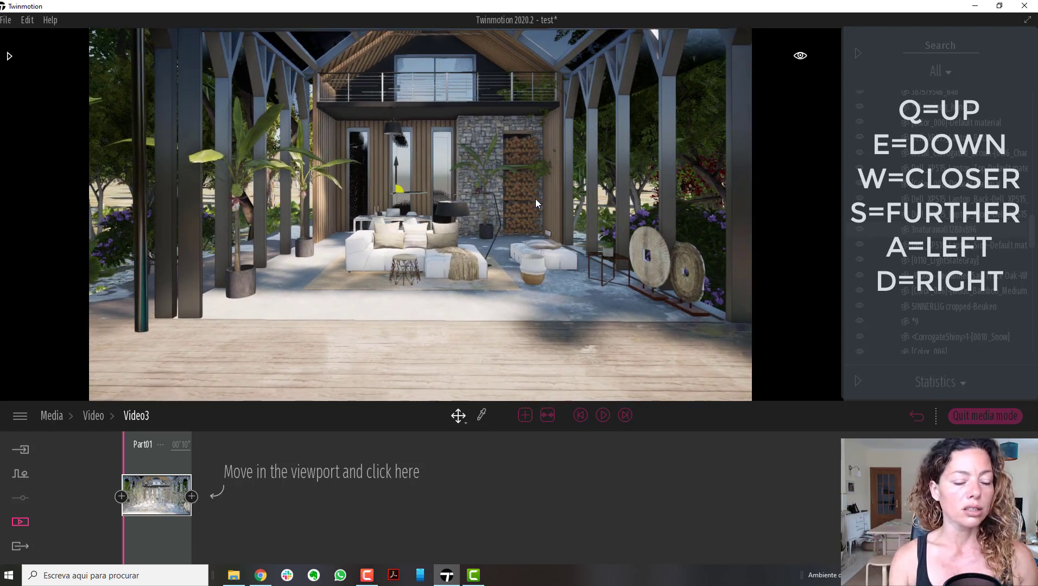
Adjust the camera's height, shift it right to center the pavilion, and pull back until the pool is in the foreground.
key("q")
key("q")
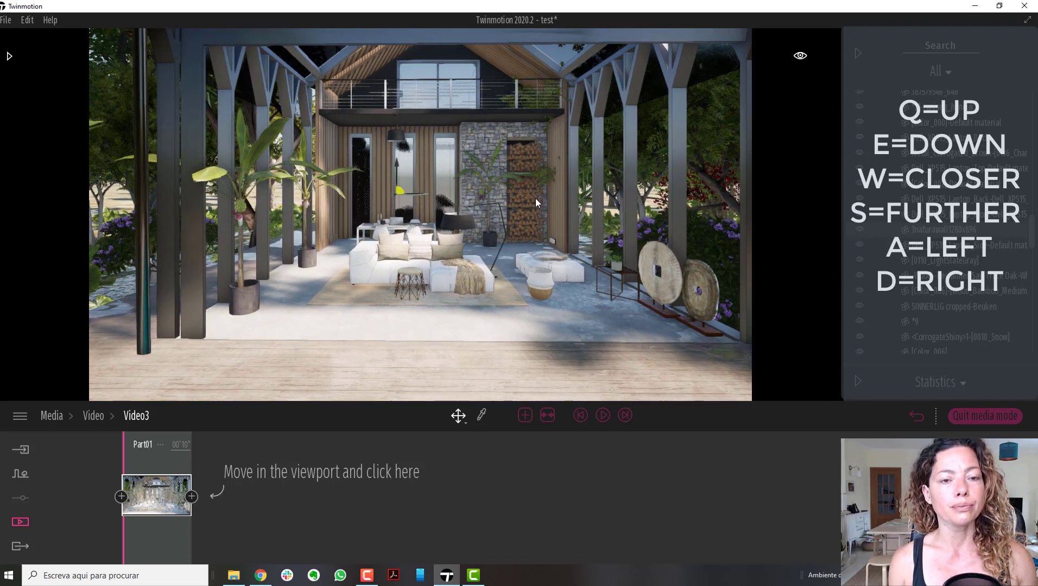
key("s")
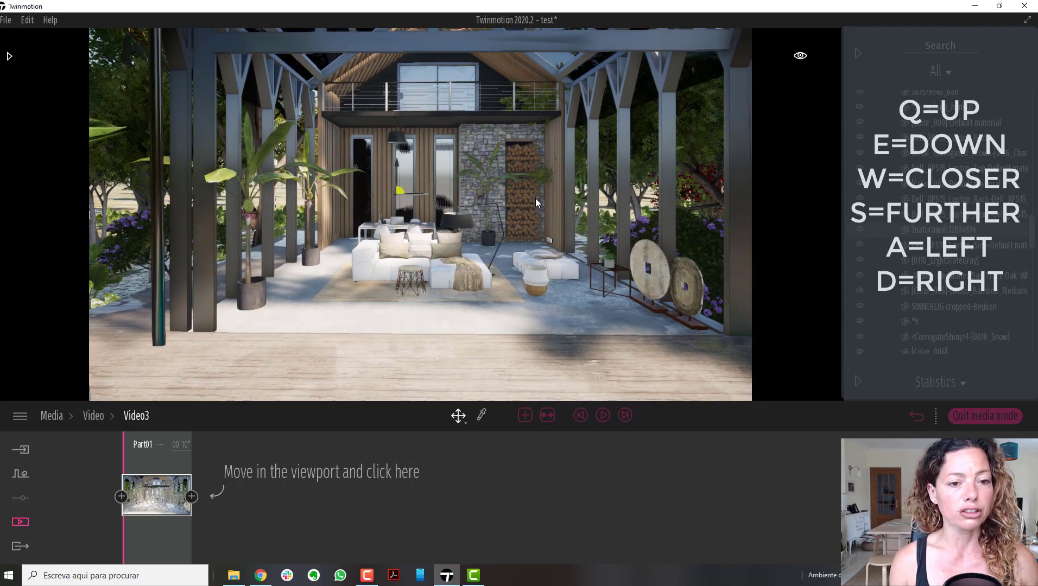
key("d")
key("e")
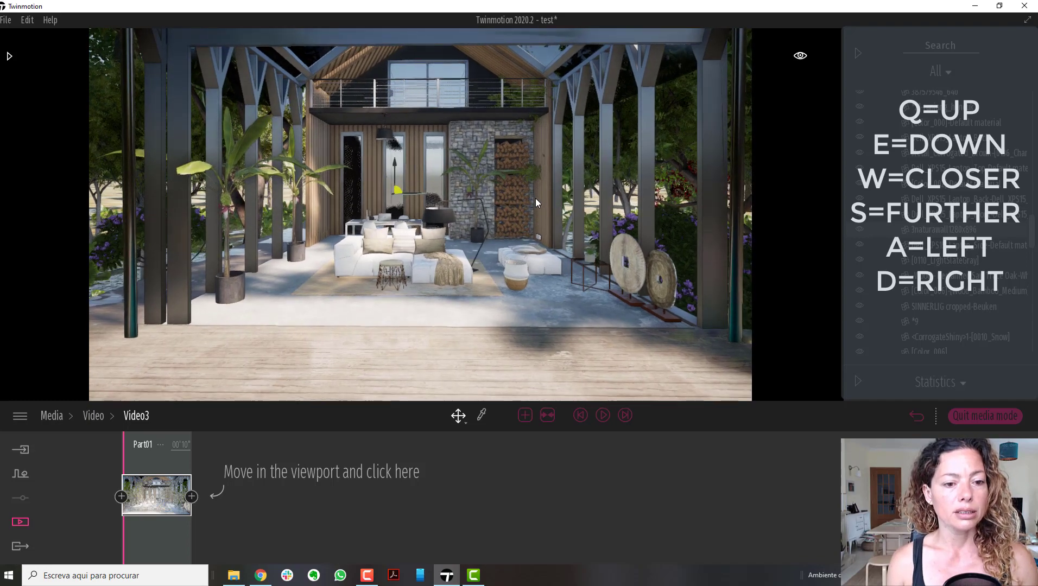
key("s")
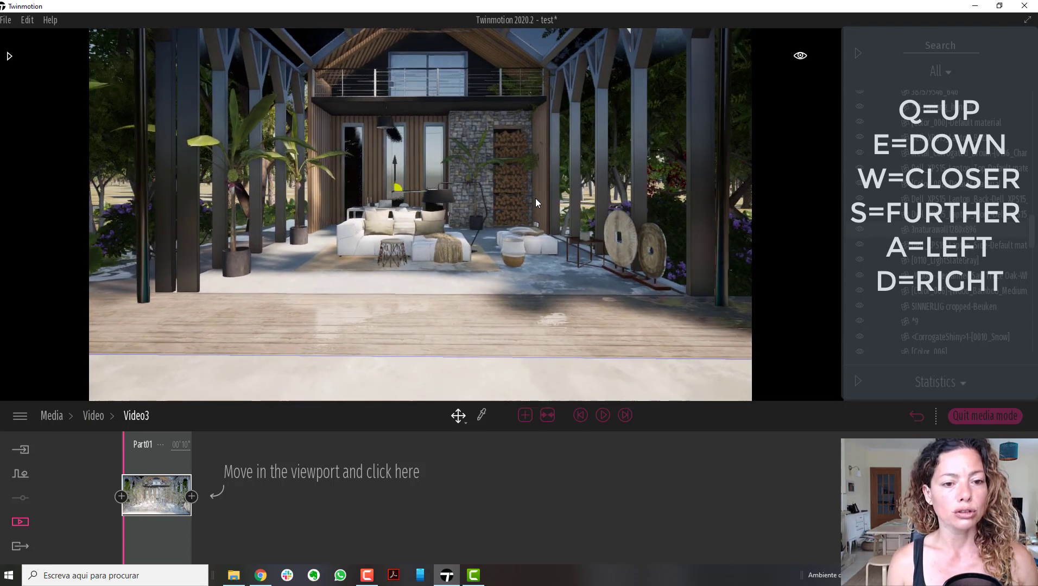
key("s")
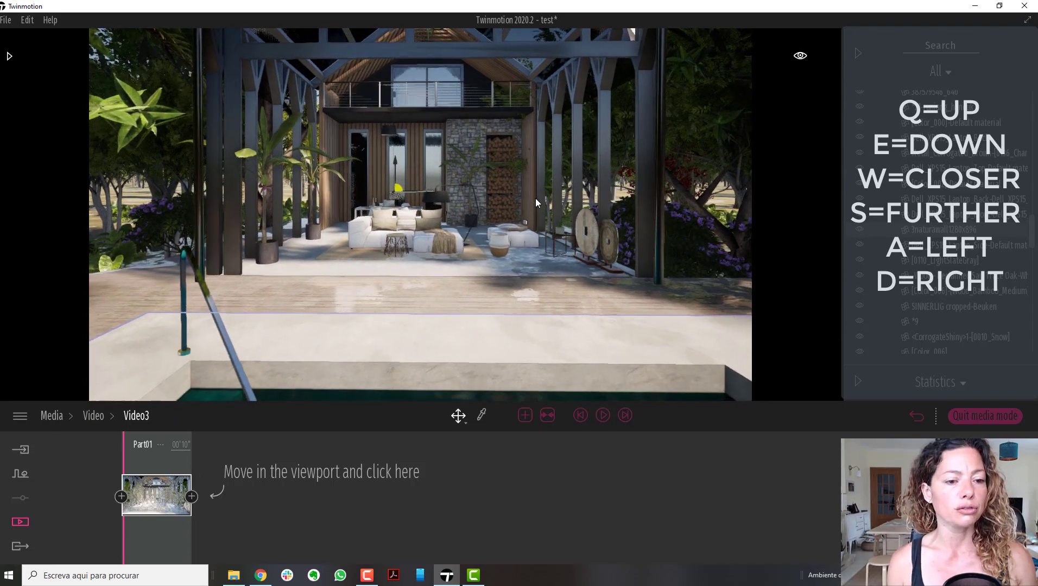
key("s")
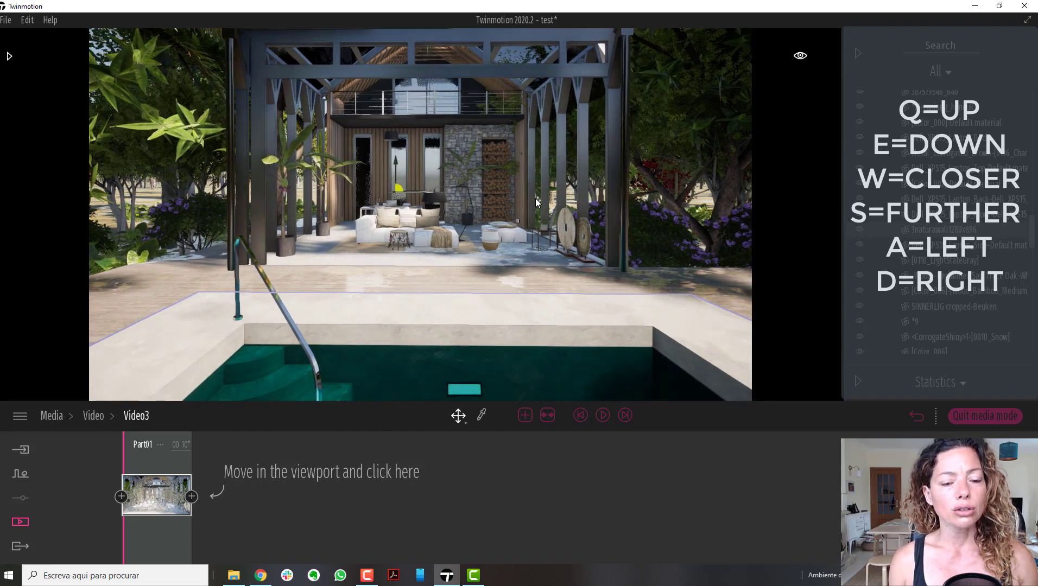